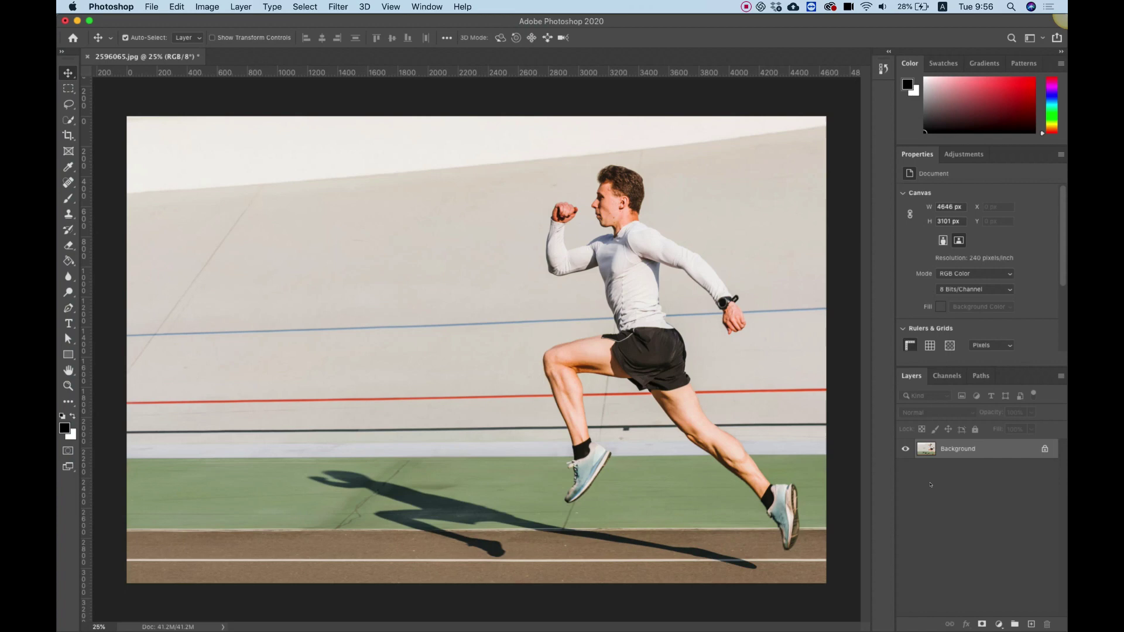
Convert the locked Background into an unlocked Layer 0 and show its Quick Actions
double_click(927, 453)
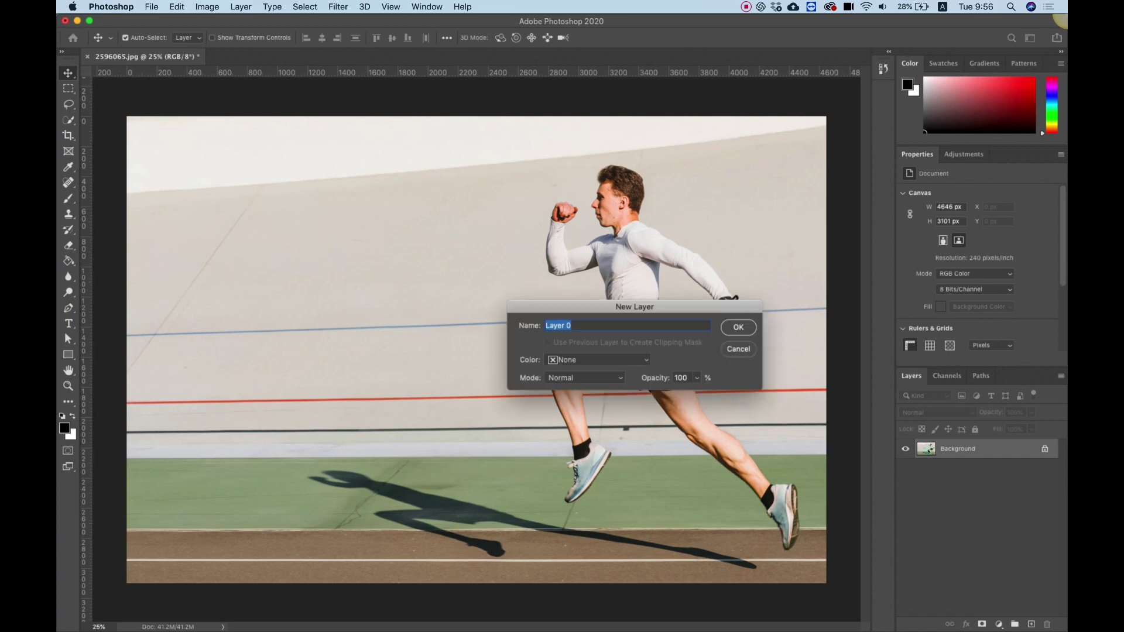
left_click(740, 327)
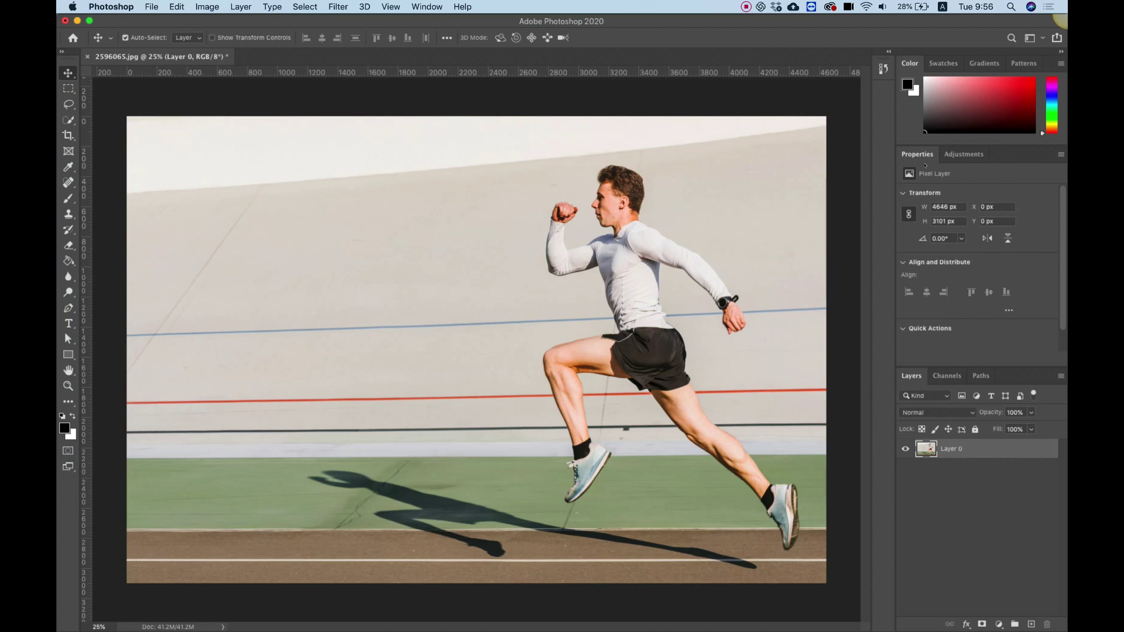
left_click(905, 330)
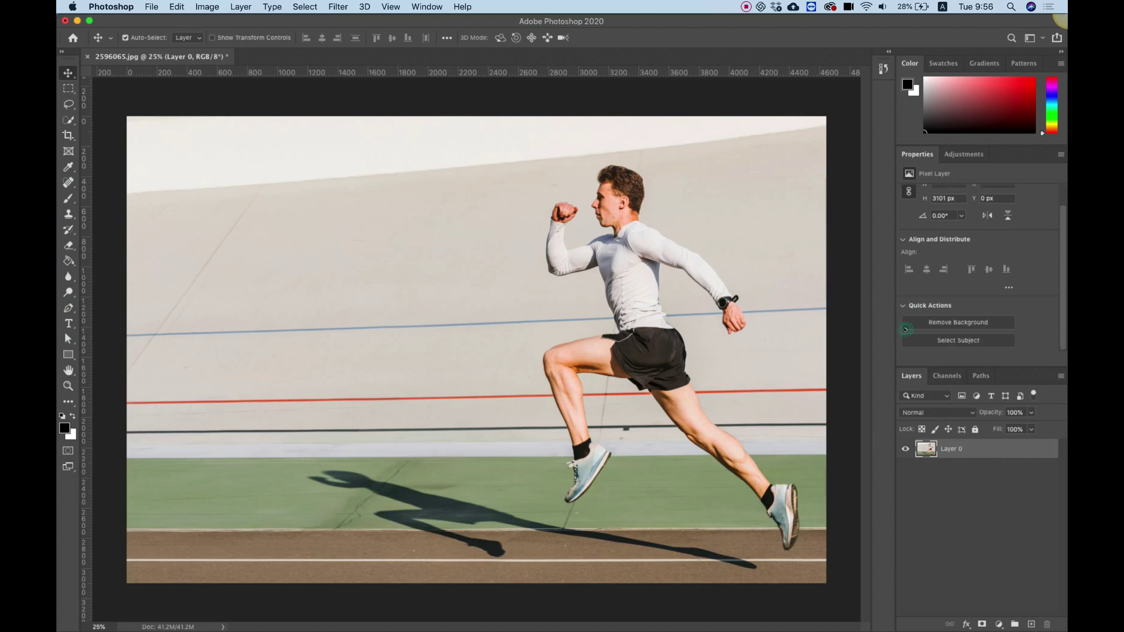
Remove the track background, shift the runner left, and set white as the Brush colour
left_click(954, 323)
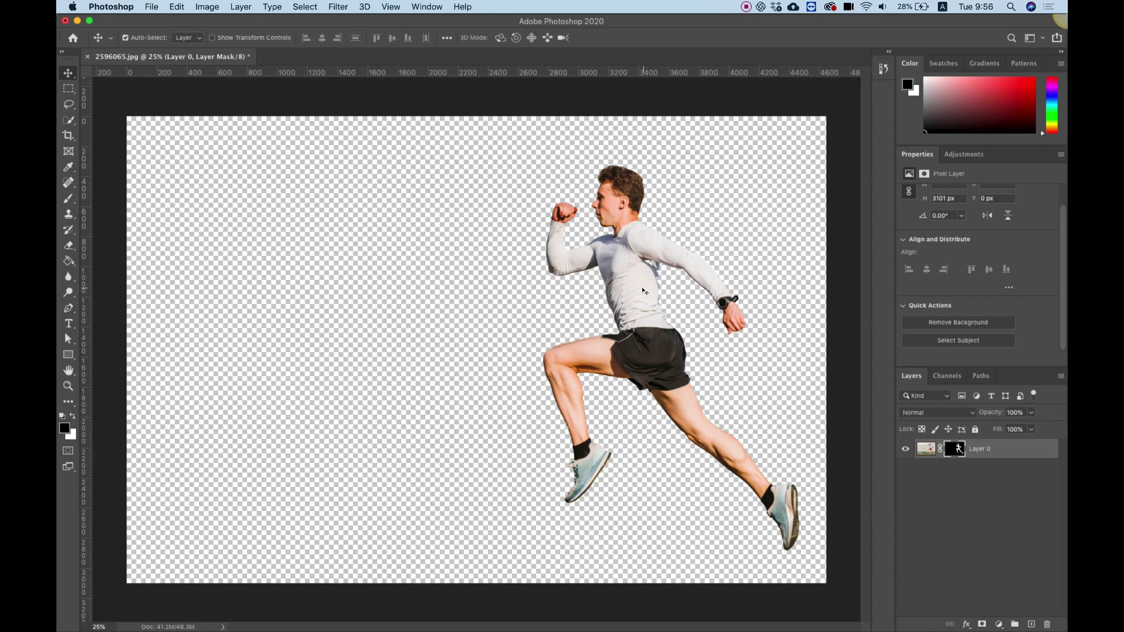
left_click_drag(645, 291, 486, 286)
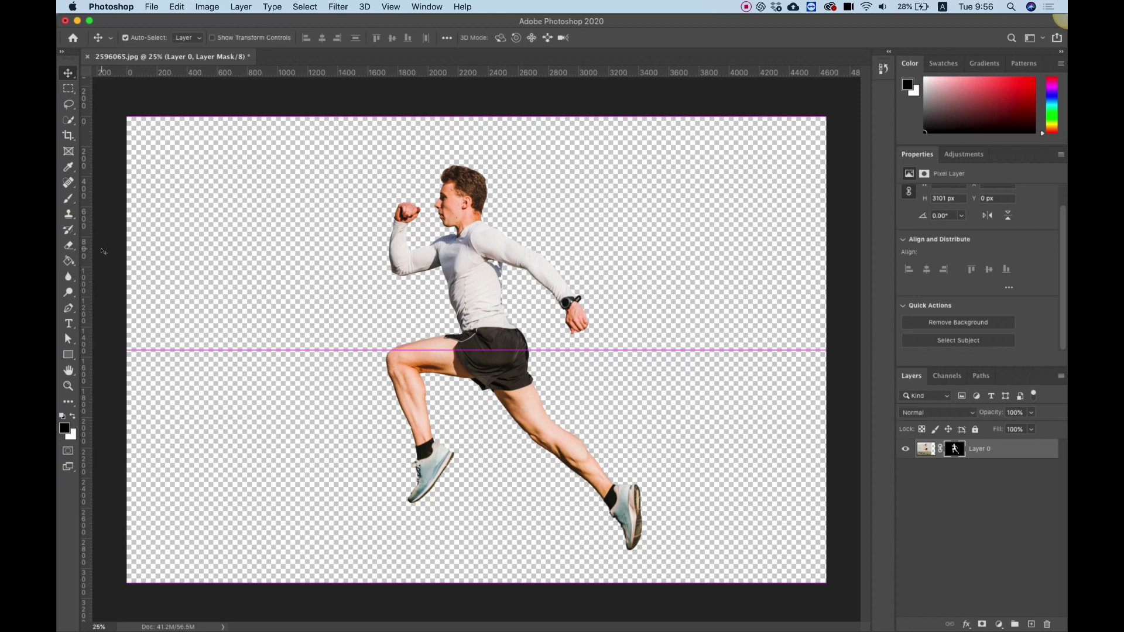
left_click(68, 198)
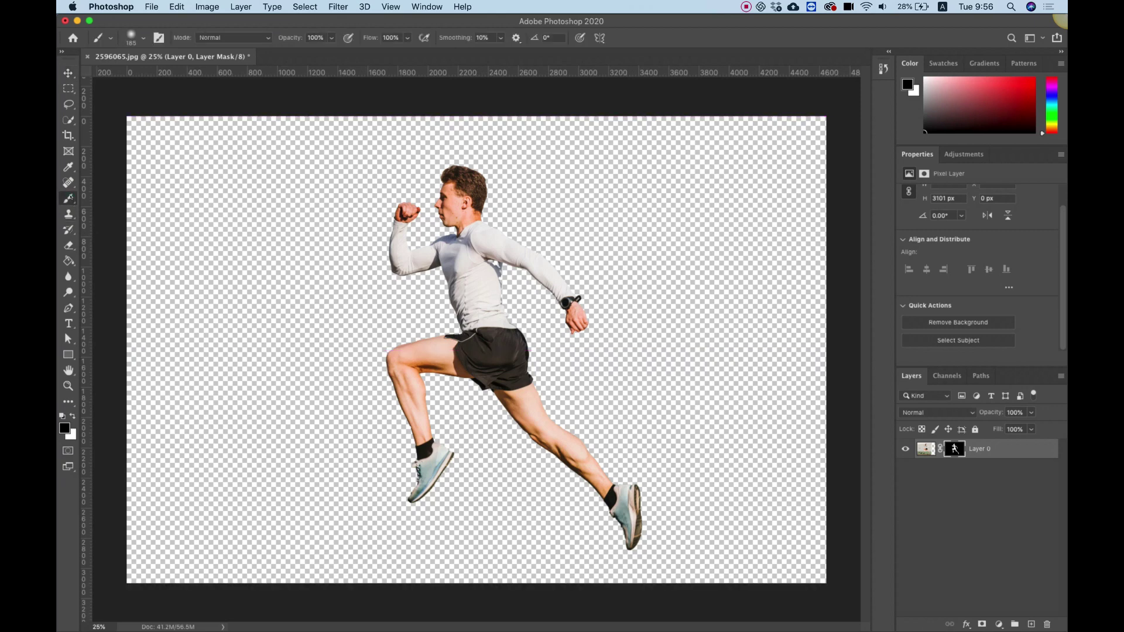
left_click(74, 416)
left_click(68, 73)
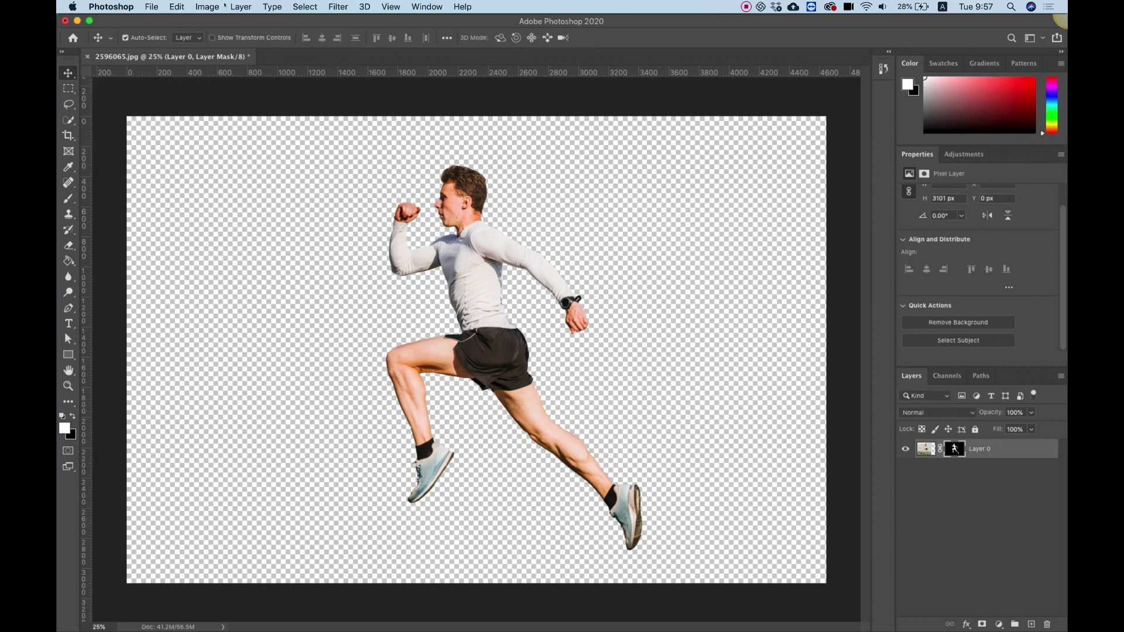
Start a Puppet Warp on the runner with Show Mesh left off
left_click(177, 7)
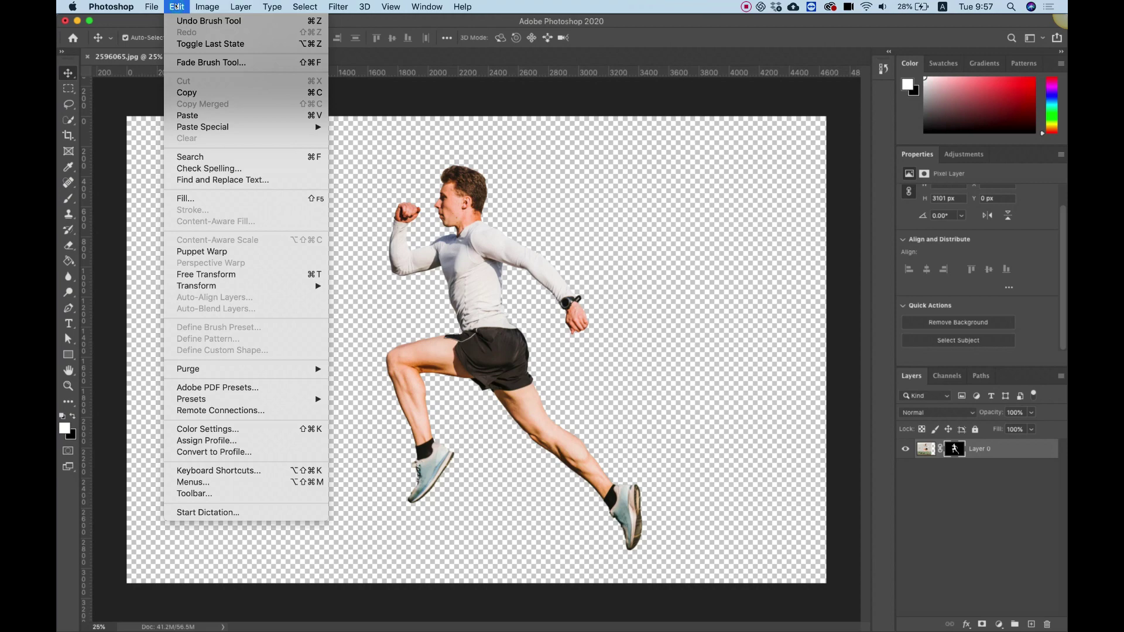
left_click(218, 250)
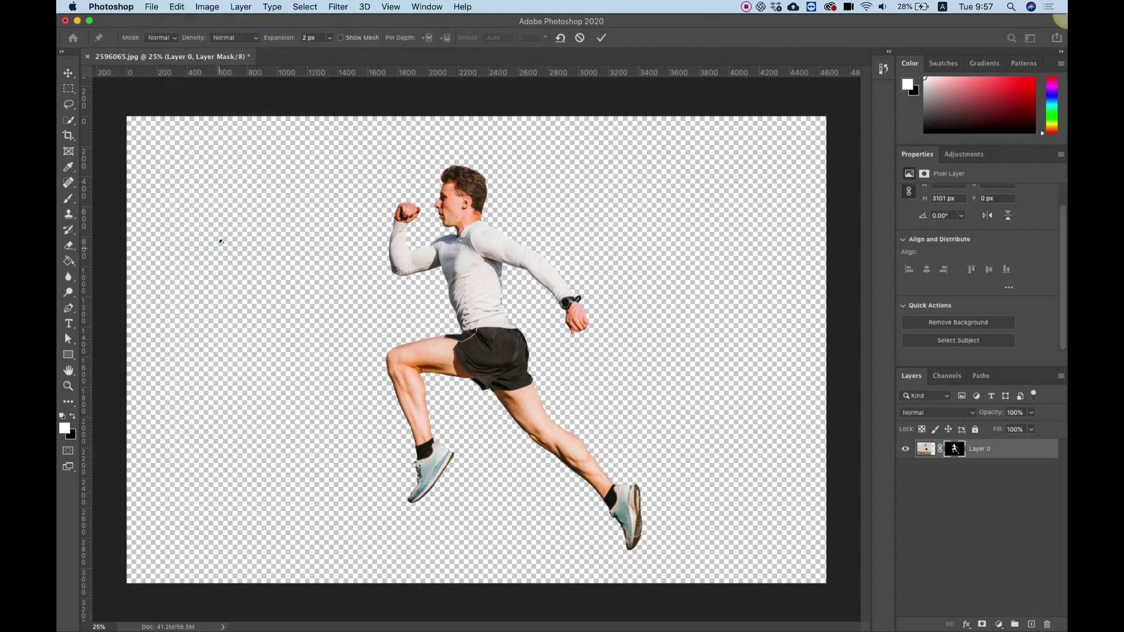
left_click(339, 38)
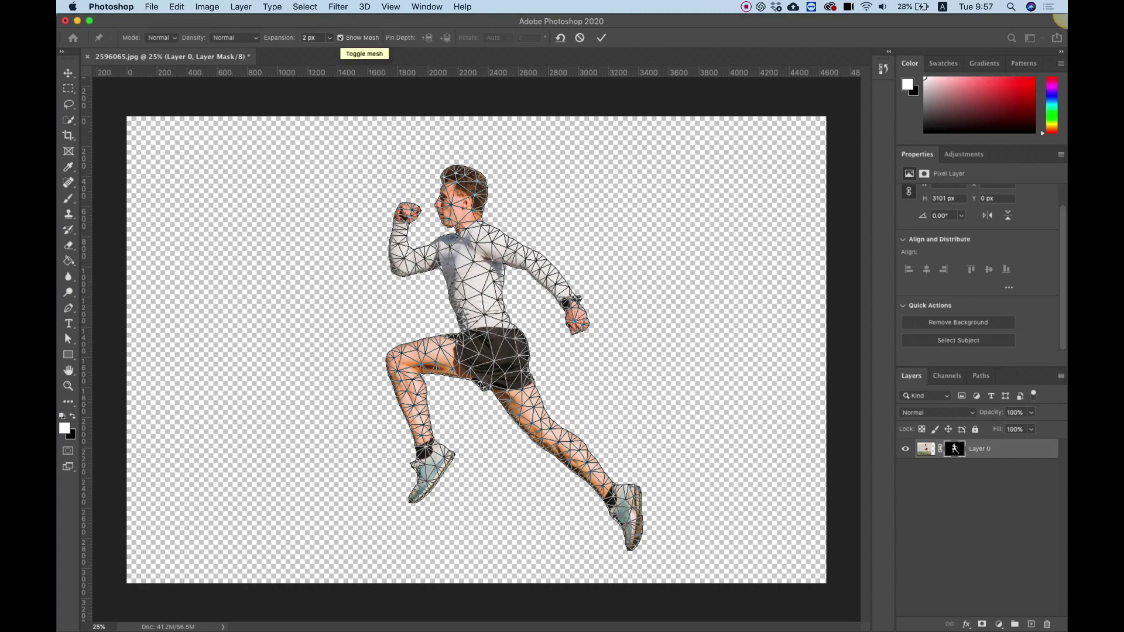
left_click(340, 38)
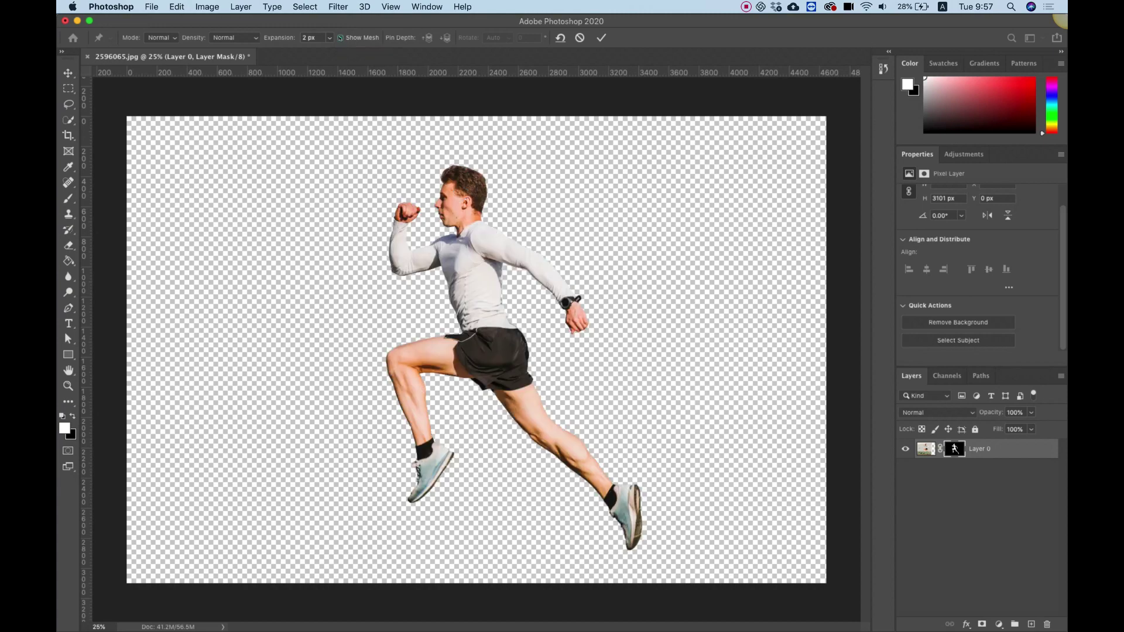
left_click(339, 38)
left_click(340, 38)
Add six pins: front knee, front ankle, rear calf, rear shoe, rear arm, and front elbow
left_click(403, 361)
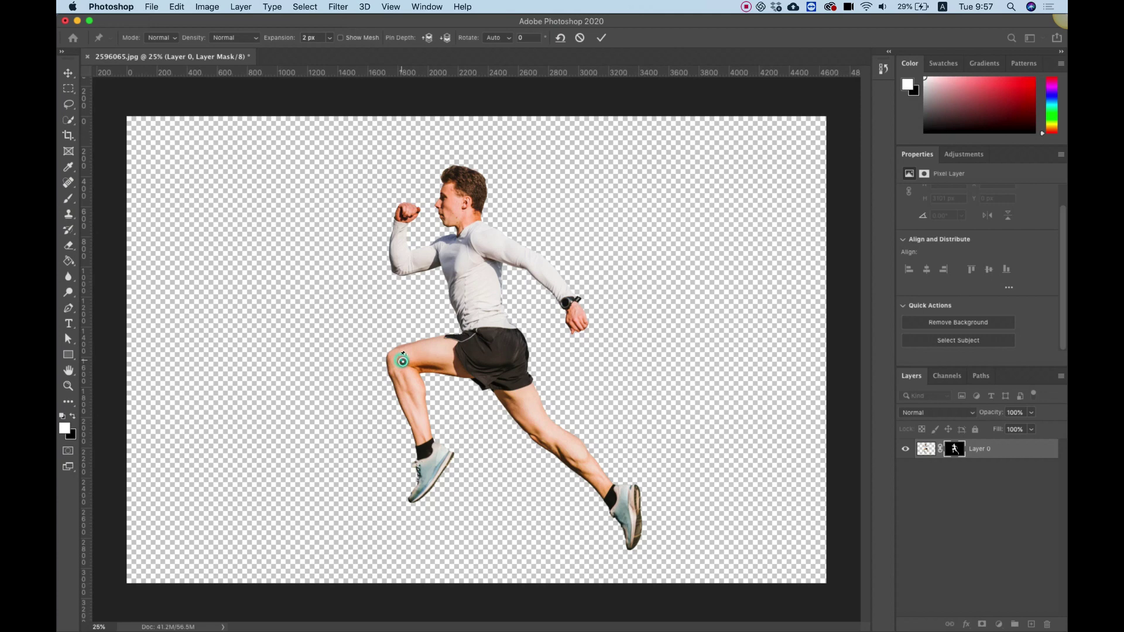
left_click(439, 457)
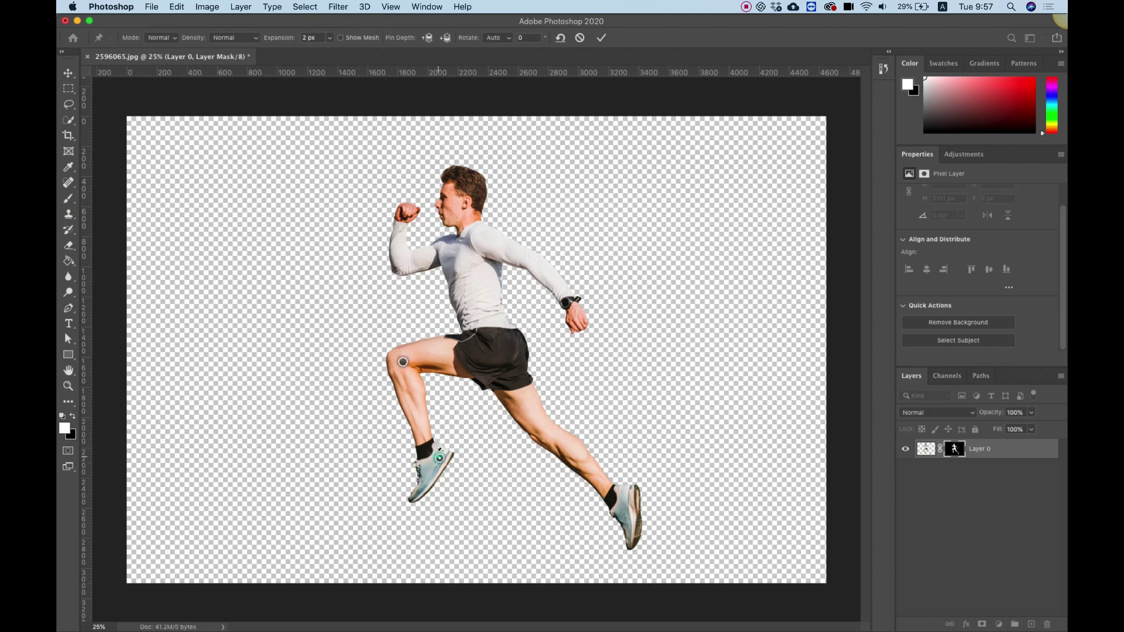
left_click(539, 428)
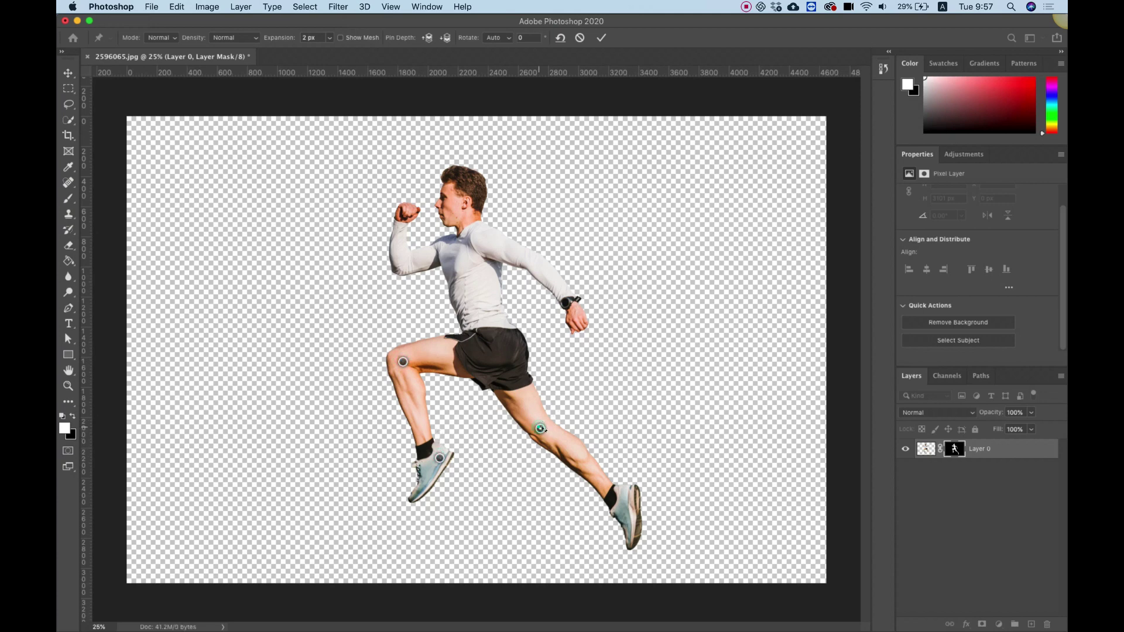
left_click(626, 499)
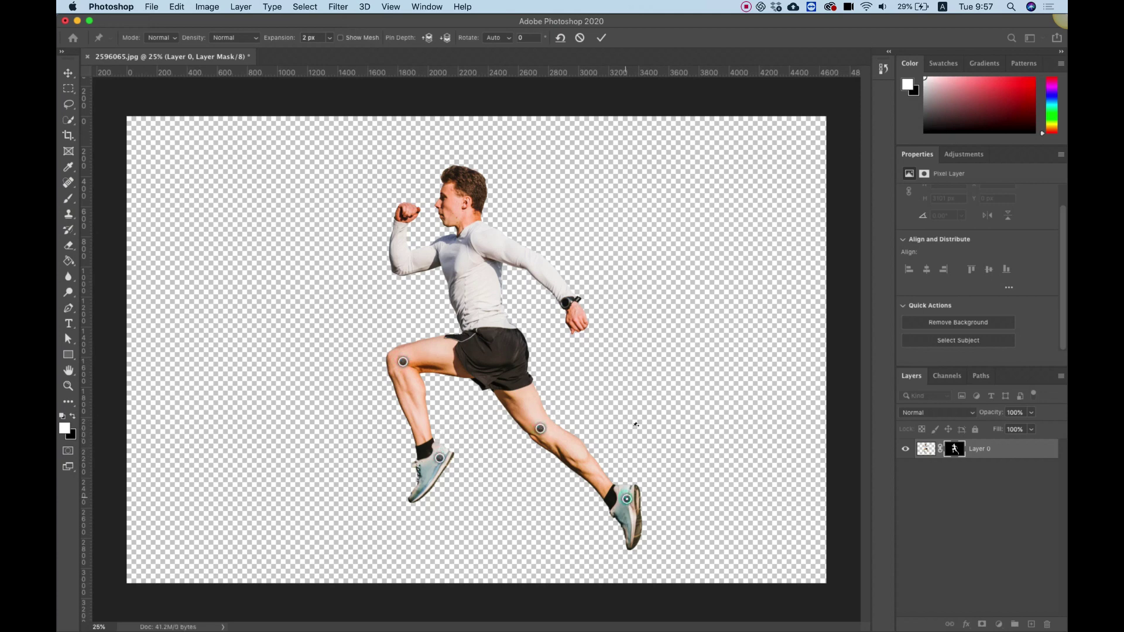
left_click(537, 261)
left_click(404, 266)
Drag pins to extend the front foot, lift the rear leg, pull the rear arm back, and raise the front arm
left_click_drag(440, 458, 382, 457)
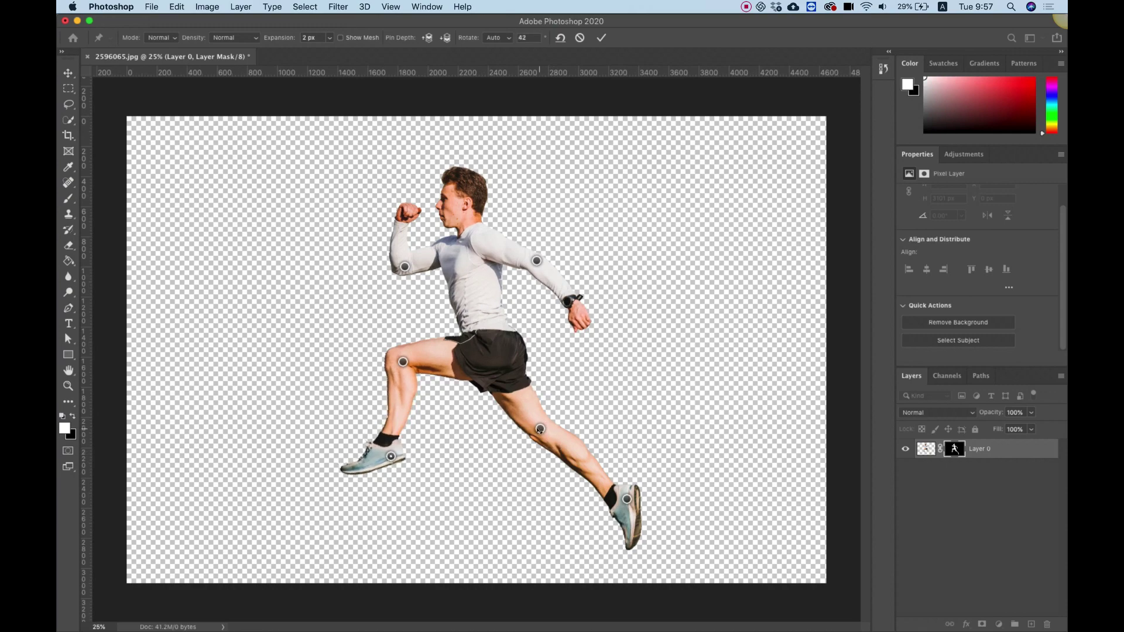
left_click_drag(539, 429, 551, 419)
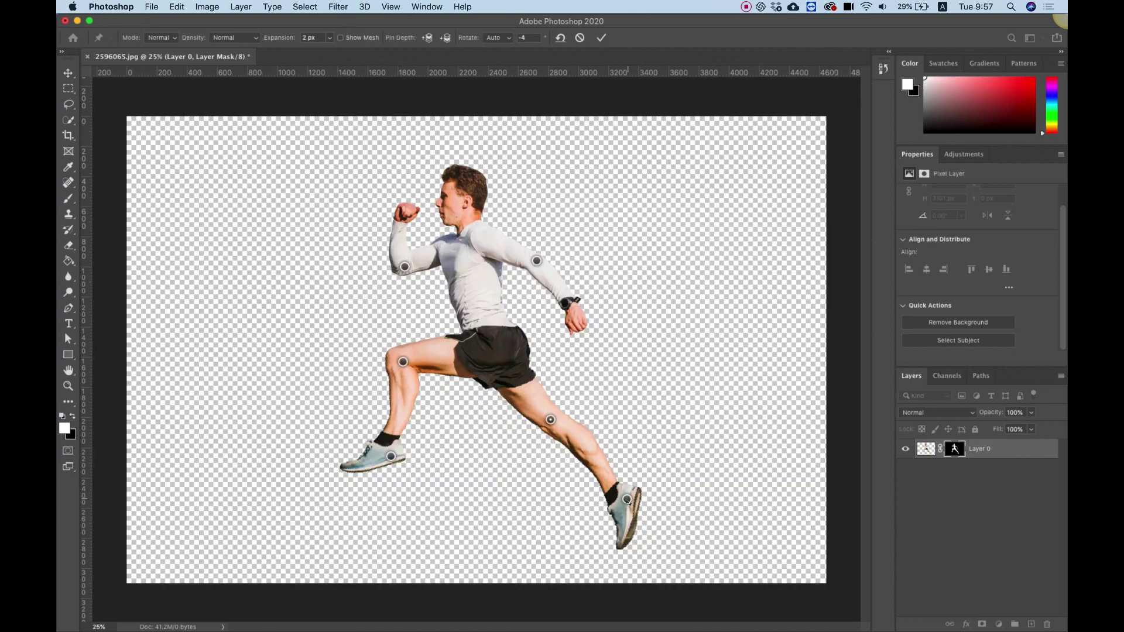
left_click_drag(626, 499, 632, 453)
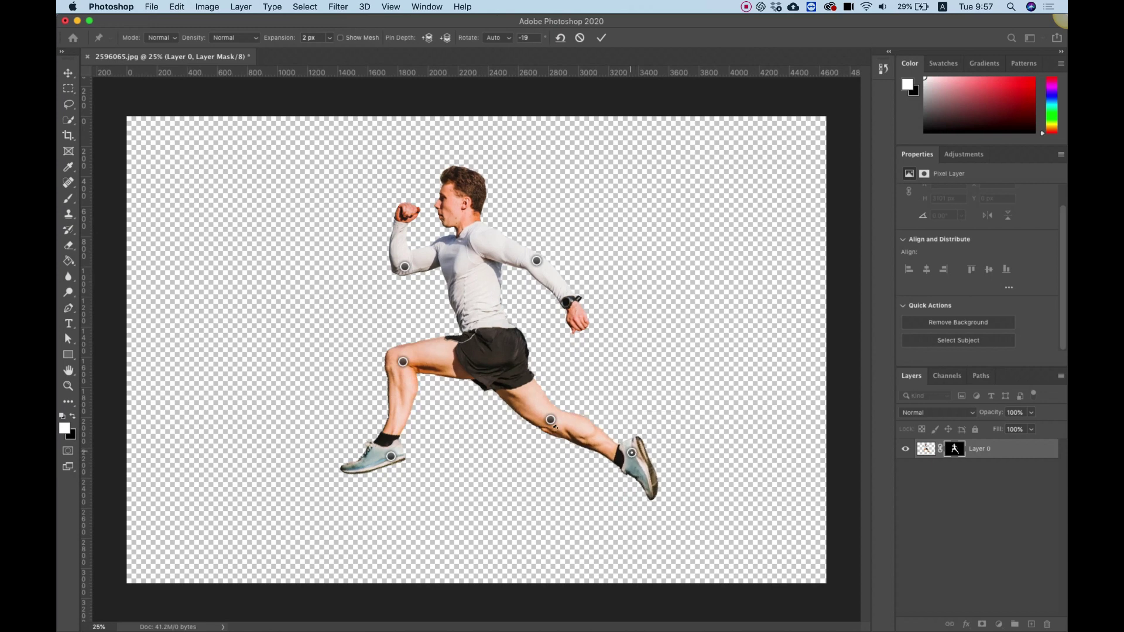
left_click_drag(536, 260, 552, 281)
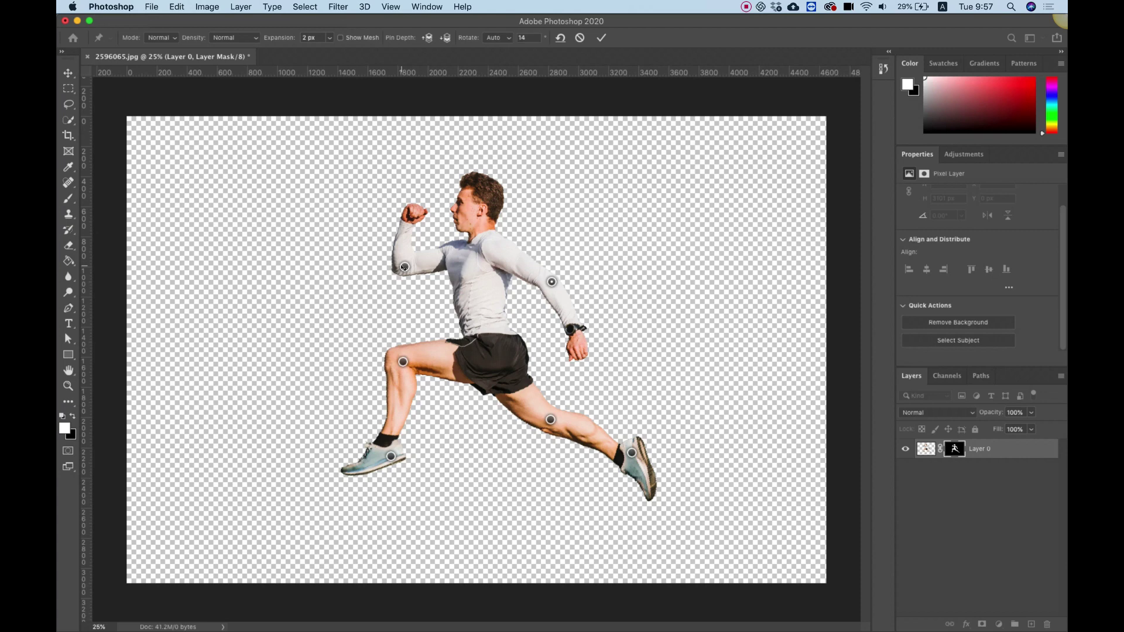
left_click_drag(404, 267, 392, 251)
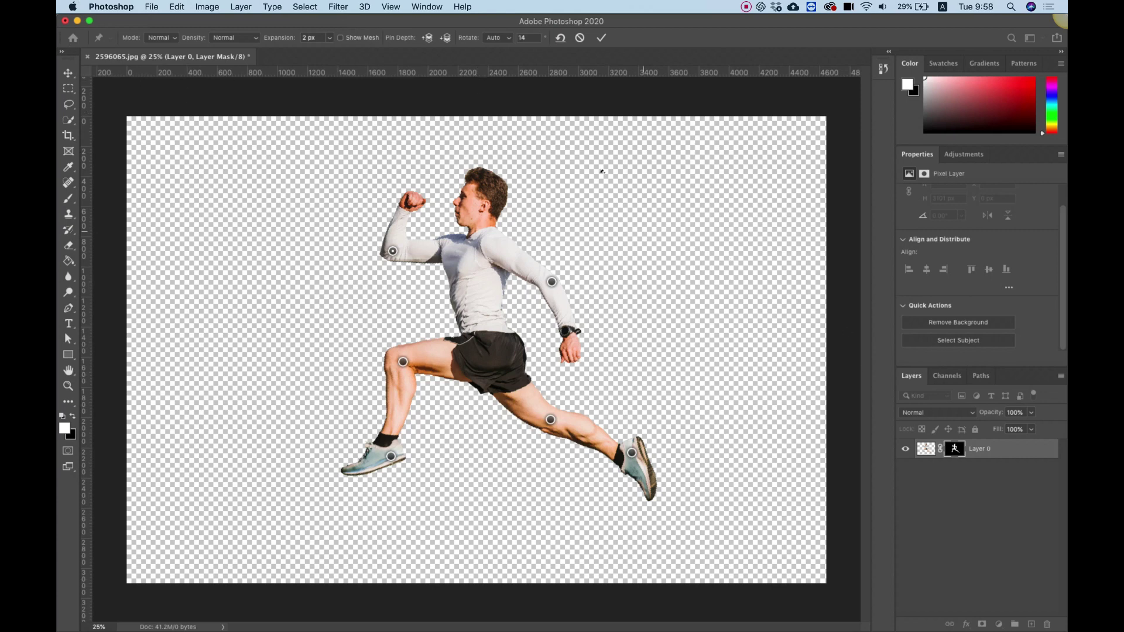
Commit the warp, nudge the runner down-right, and place abstract.jpg enlarged to fill the canvas
left_click(601, 39)
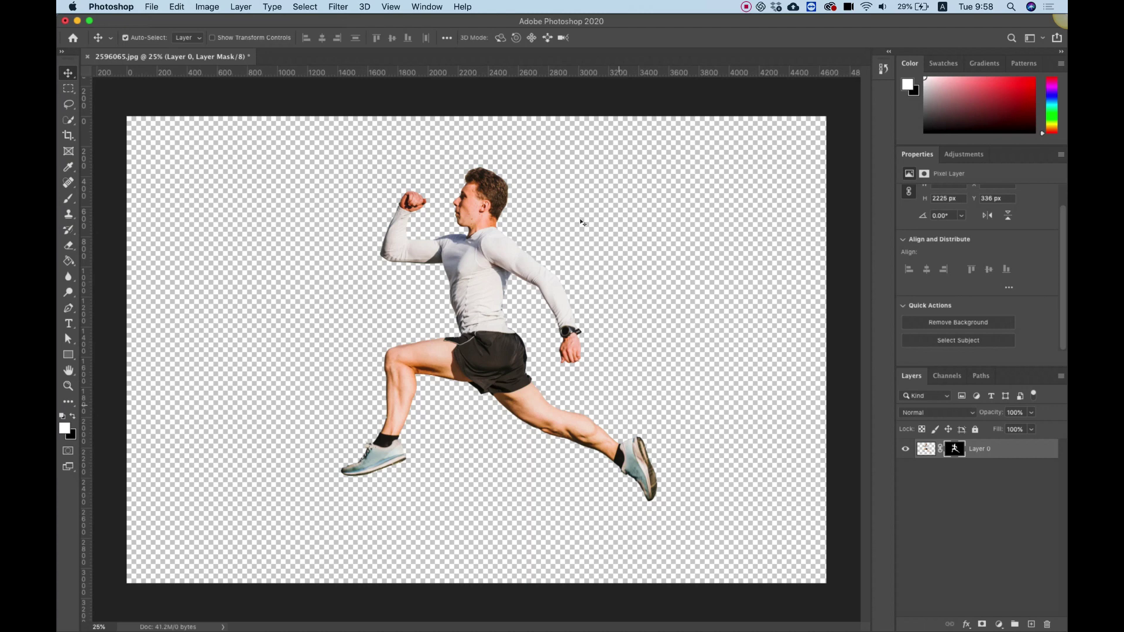
mouse_move(472, 305)
left_mouse_down()
mouse_move(509, 319)
mouse_move(493, 309)
mouse_move(465, 330)
mouse_move(495, 325)
mouse_move(471, 313)
mouse_move(486, 306)
mouse_move(478, 321)
left_mouse_up()
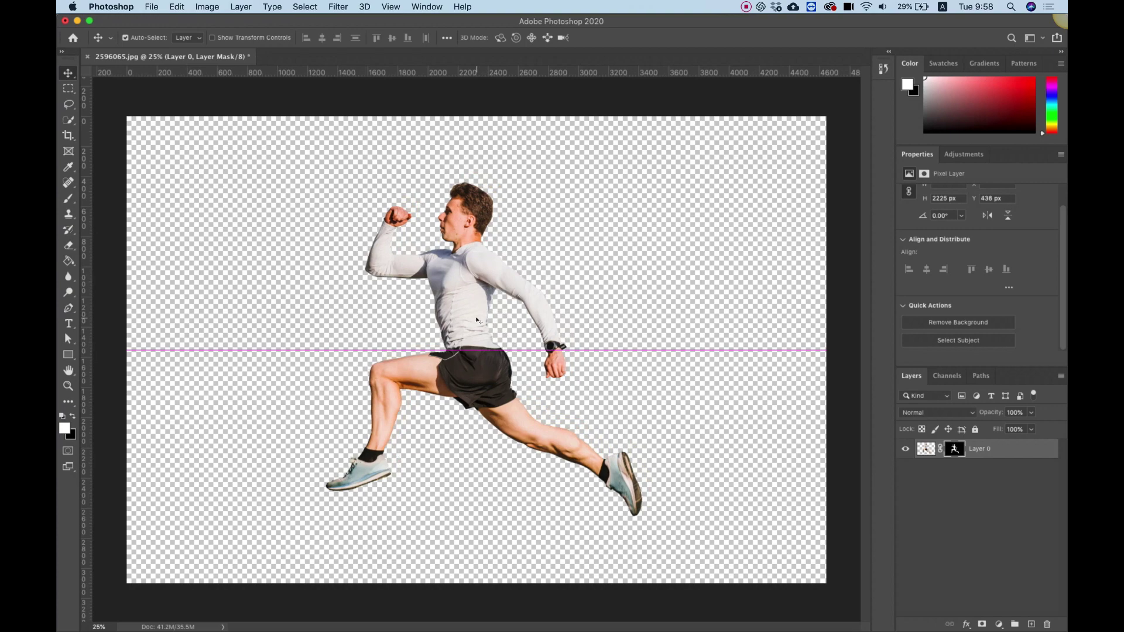
left_click(152, 6)
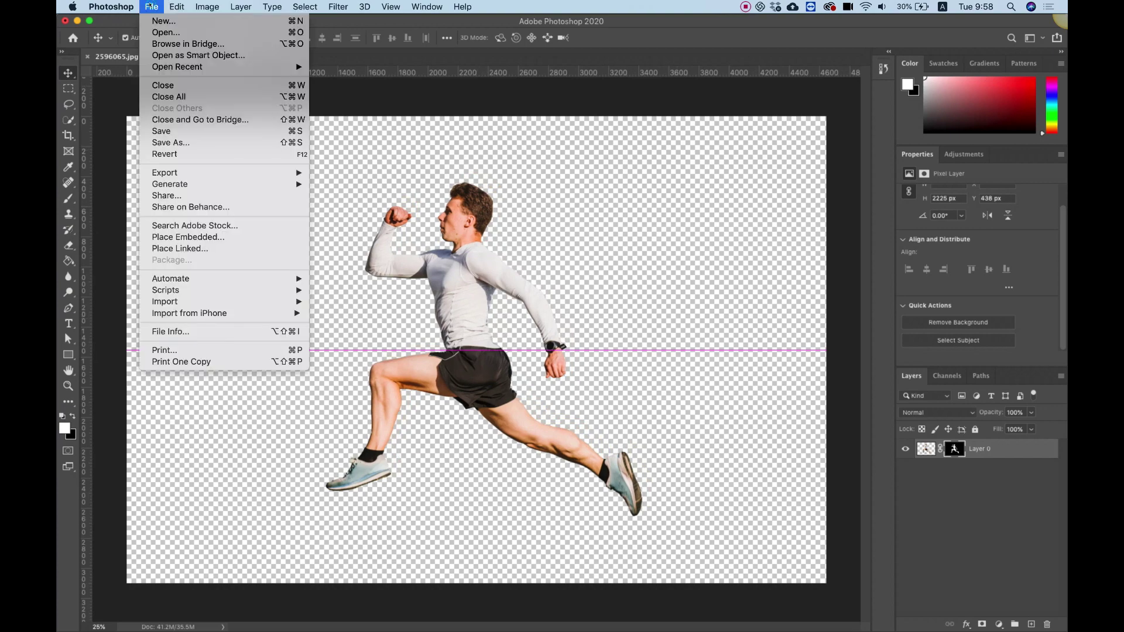
left_click(187, 237)
left_click(393, 180)
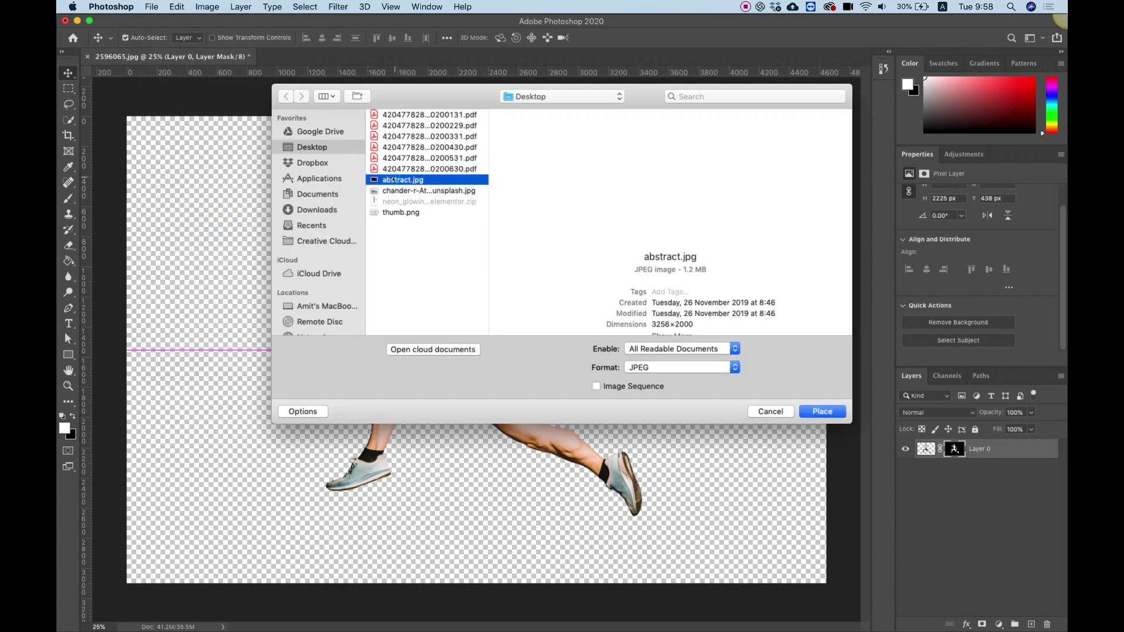
double_click(392, 179)
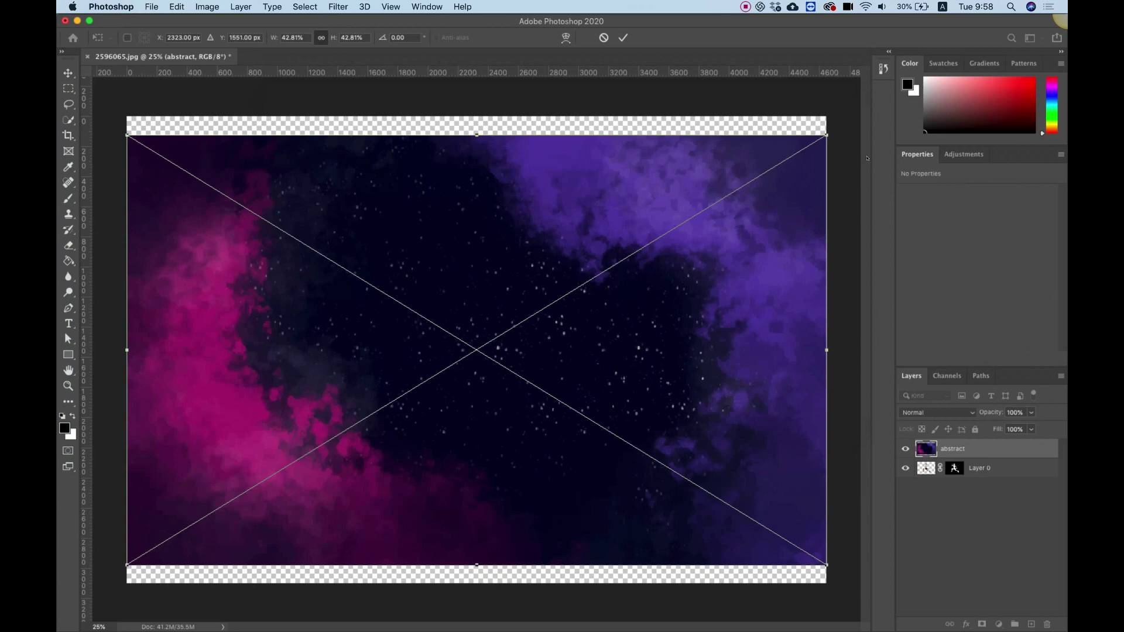
left_click_drag(826, 135, 860, 109)
left_click_drag(126, 565, 89, 584)
Commit abstract.jpg's size, move it below Layer 0, and shift the runner right and down
key("Return")
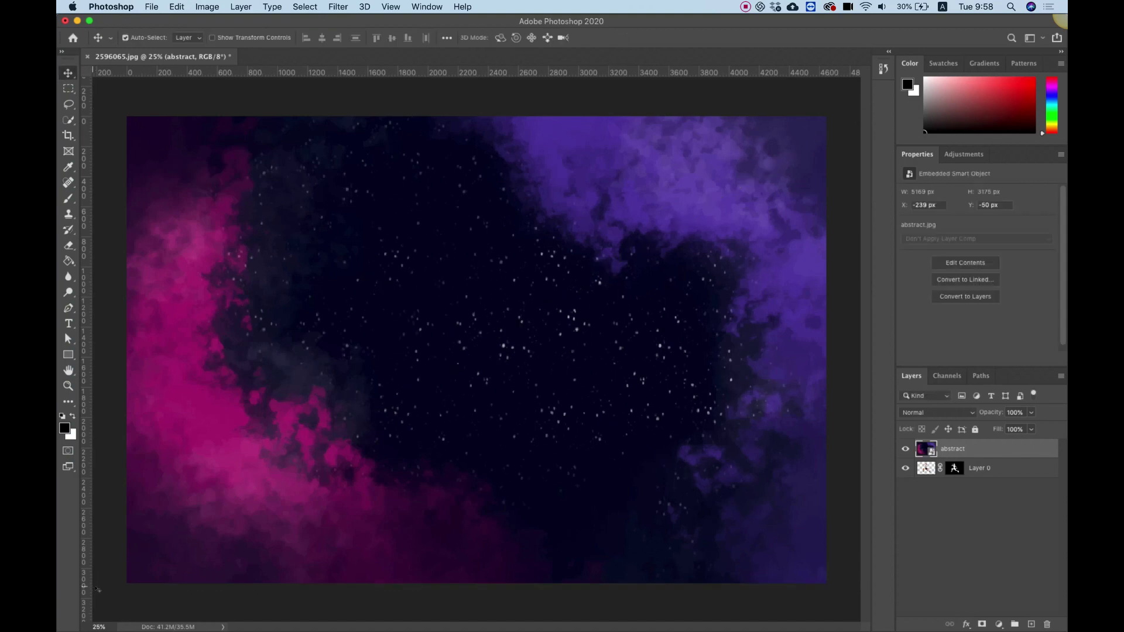
left_click_drag(920, 447, 924, 483)
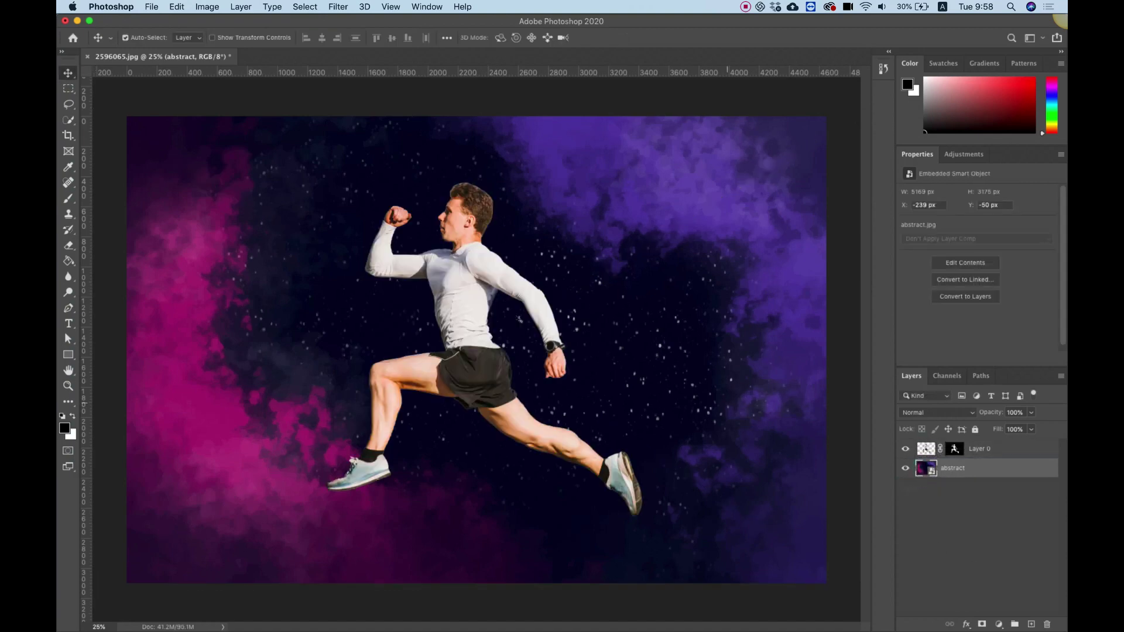
left_click_drag(466, 302, 484, 312)
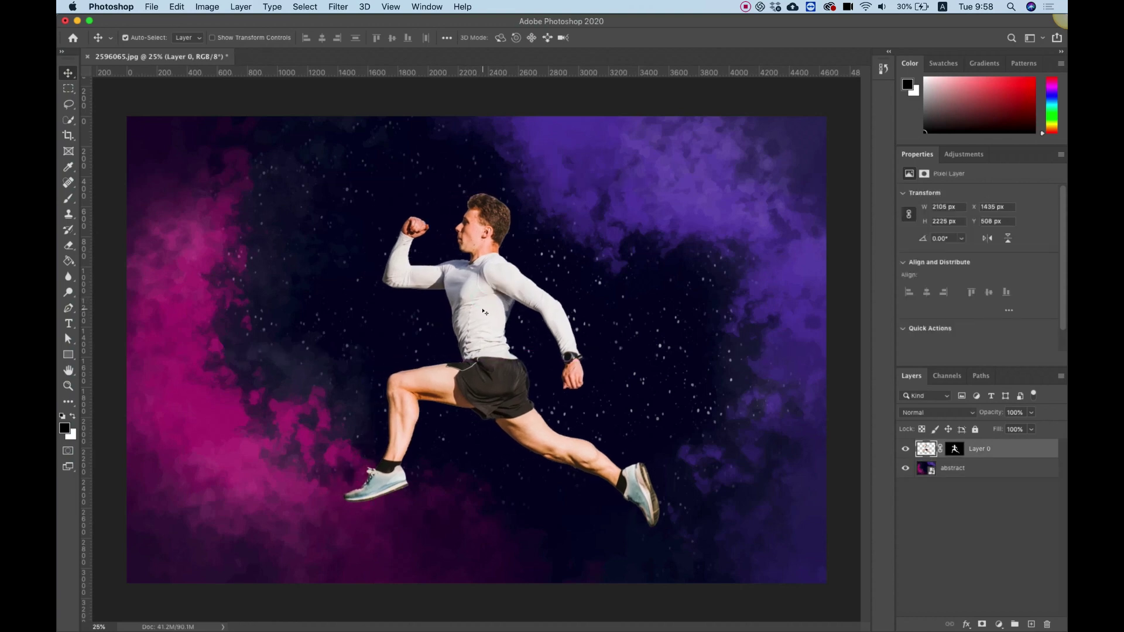